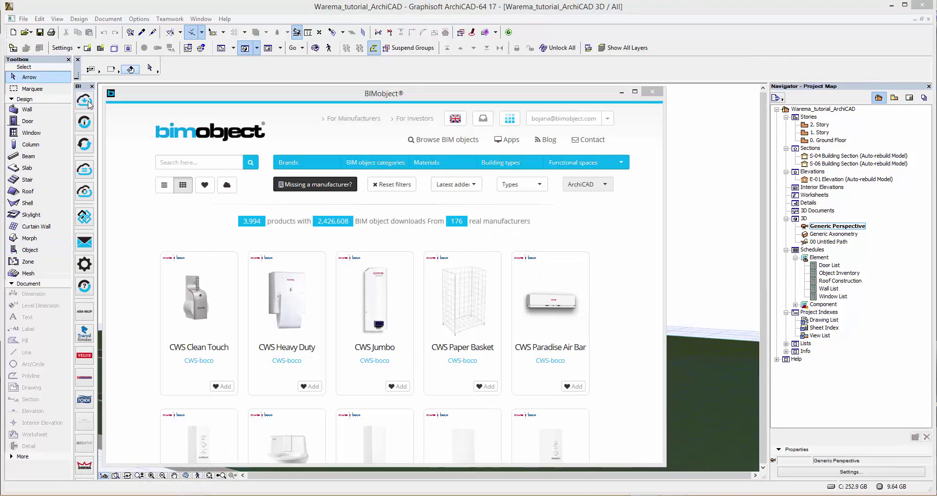
- Search the BIMobject catalogue for Warema products
left_click(212, 164)
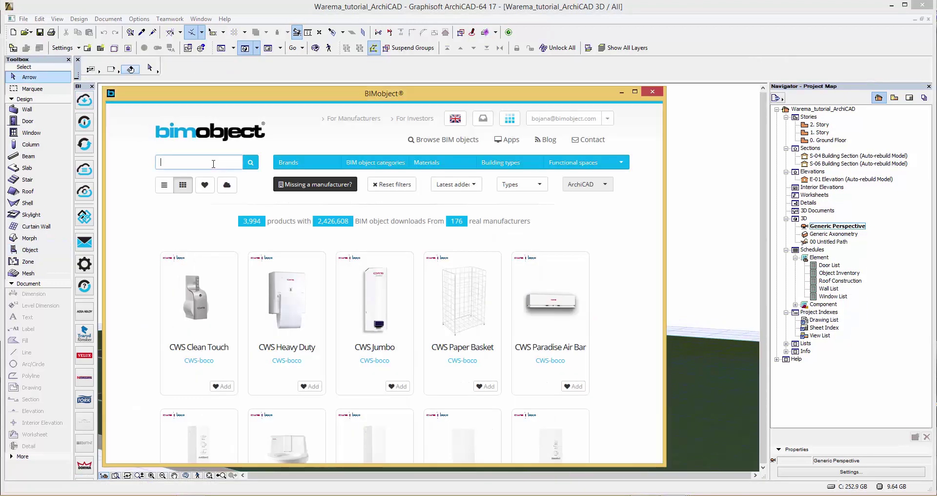
type("Warema")
key("Return")
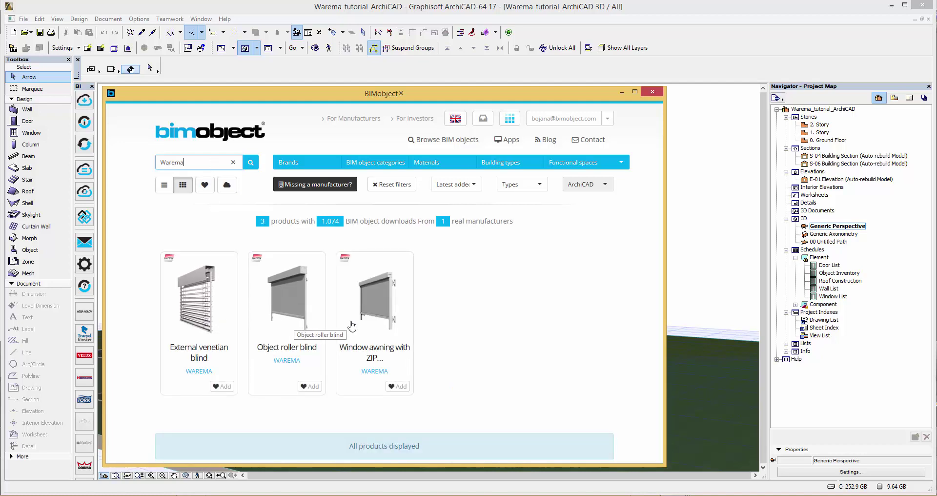
- Open the External venetian blind page, browse its photos and show its product links
left_click(209, 323)
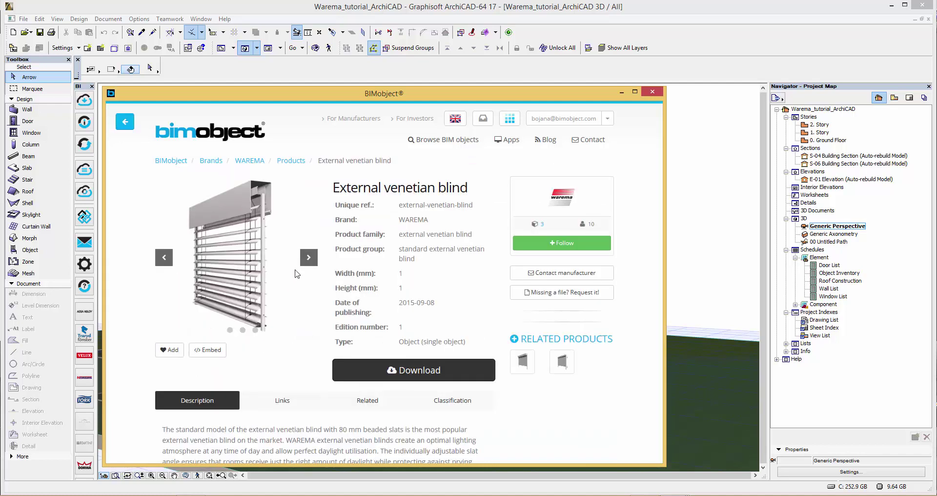
left_click(309, 259)
left_click(308, 259)
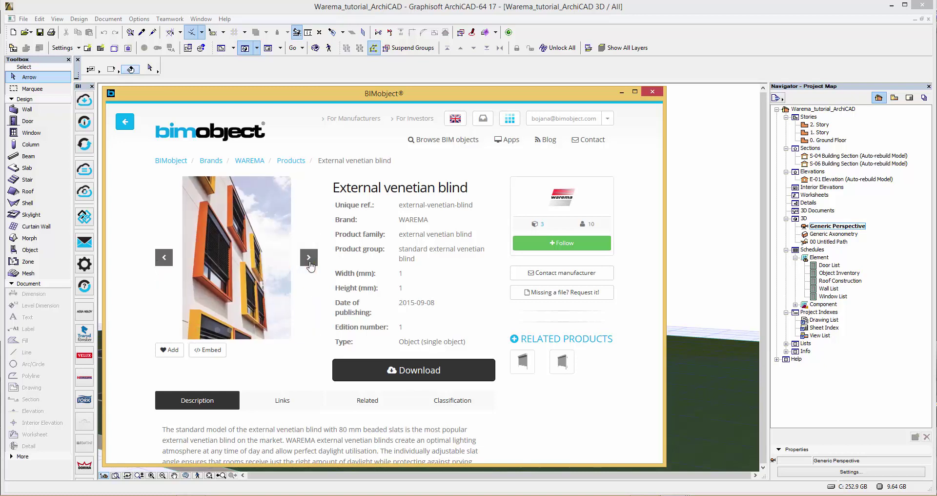
scroll(315, 296, "down", 3)
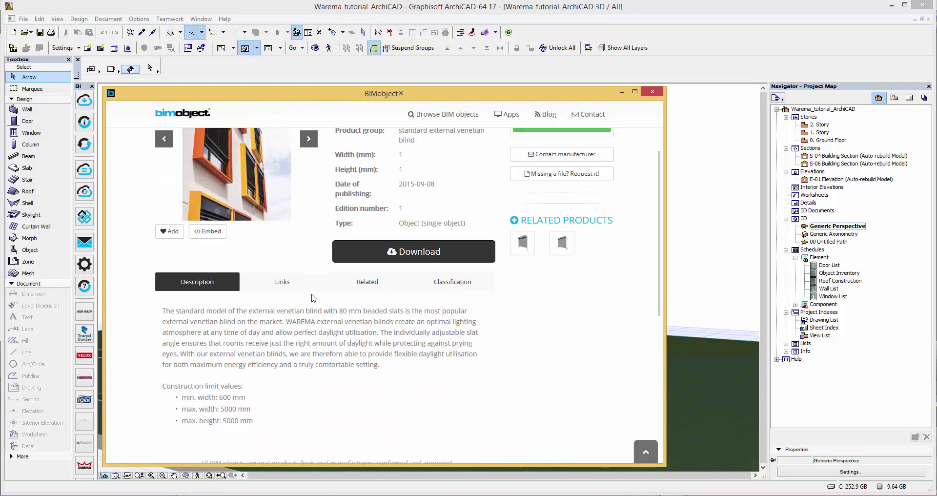
left_click(285, 285)
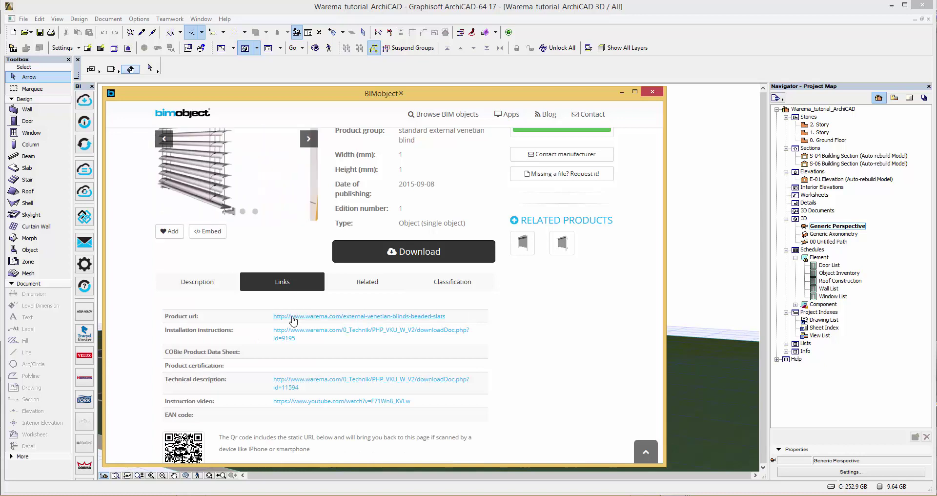
left_click(295, 317)
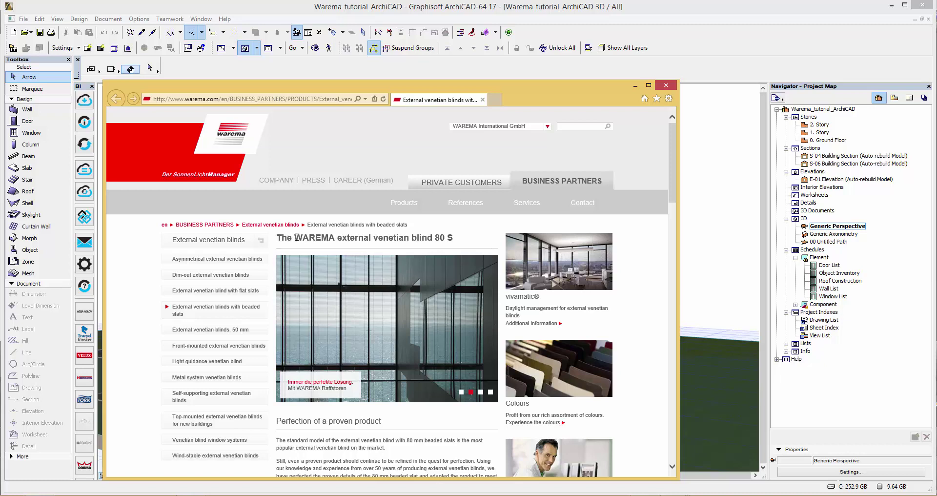
scroll(444, 278, "down", 10)
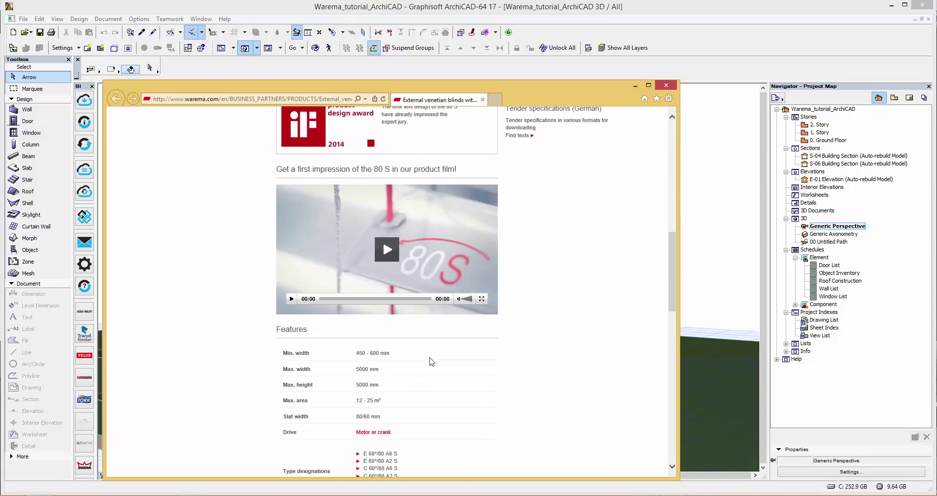
left_click(667, 85)
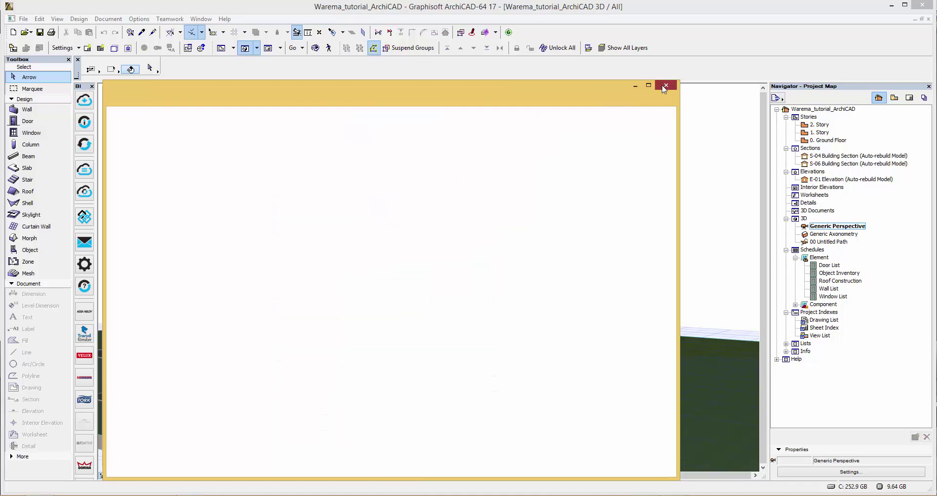
- Review the blind's Related and Classification details, then bring up its ArchiCAD and Revit downloads
left_click(365, 288)
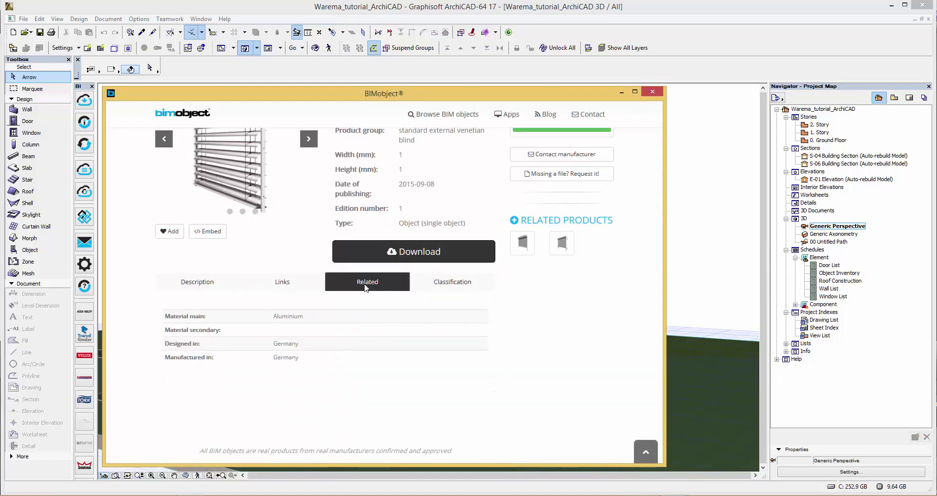
left_click(440, 283)
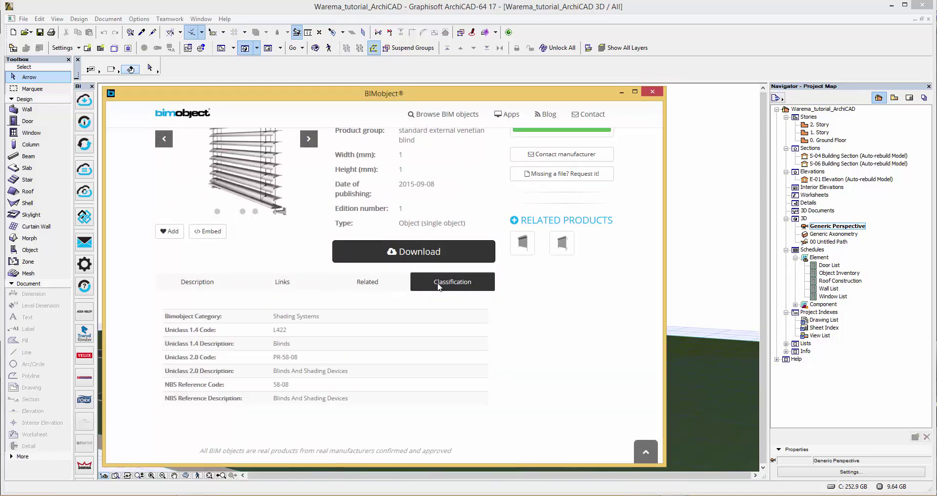
left_click(414, 254)
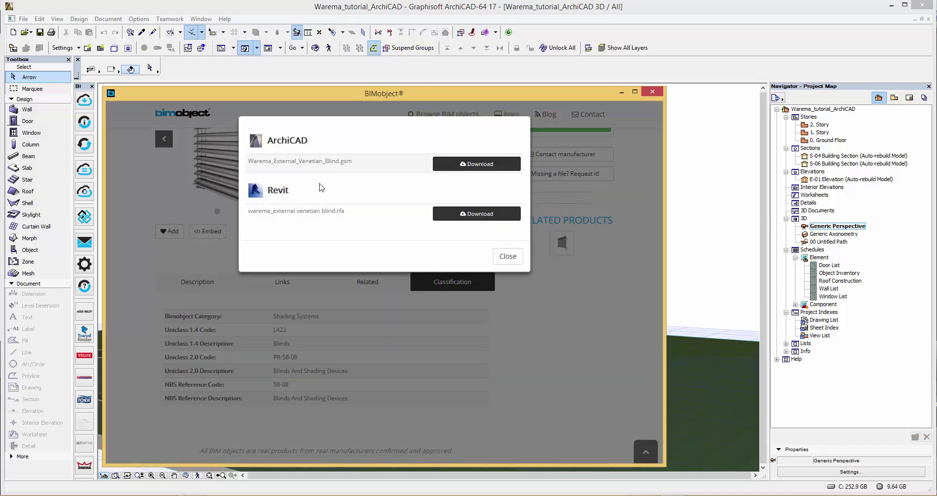
- Download the blind's ArchiCAD file and open the 0. Ground Floor plan
left_click(477, 165)
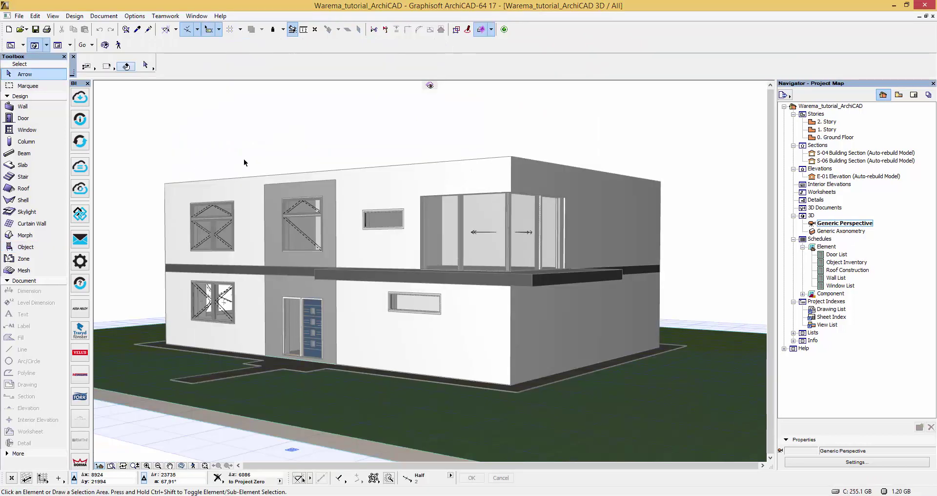
left_click(830, 138)
double_click(830, 138)
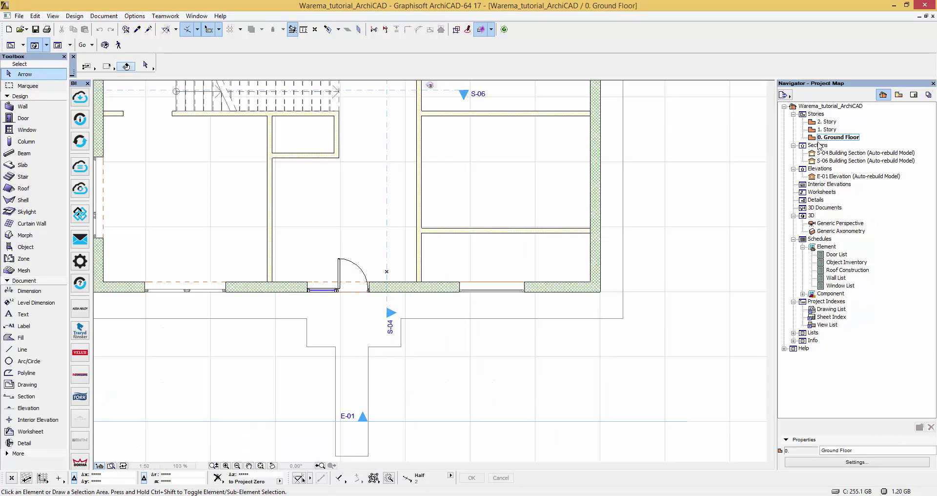
- Set the blind's object defaults to 80mm slats, keeping U-shaped cover, rail guidance and DB 502 colour
double_click(32, 247)
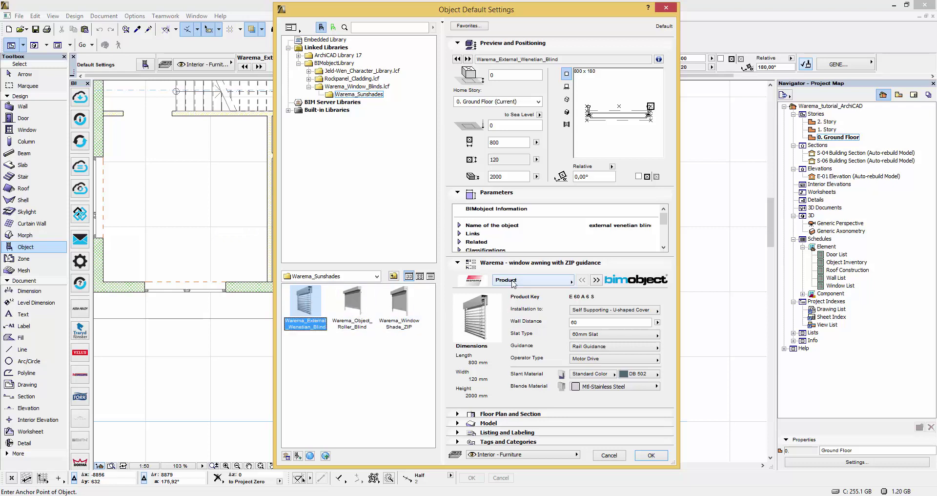
left_click(585, 312)
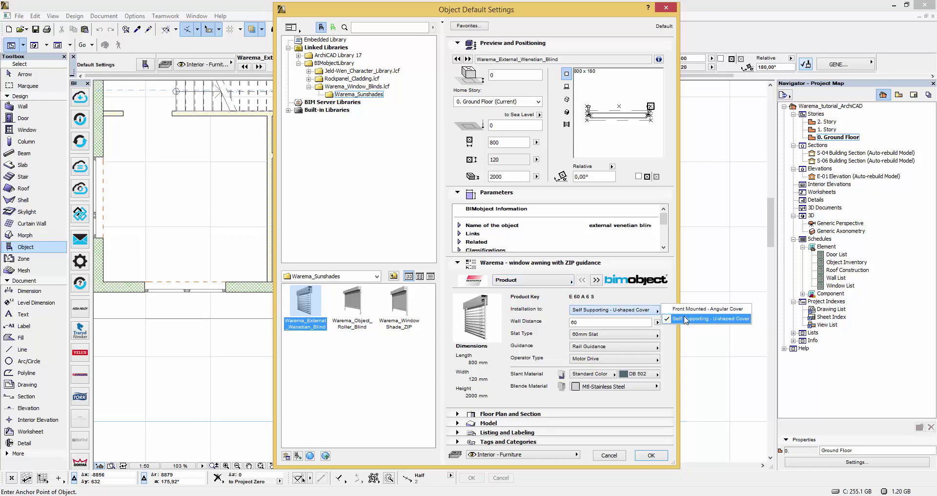
left_click(687, 318)
left_click(602, 337)
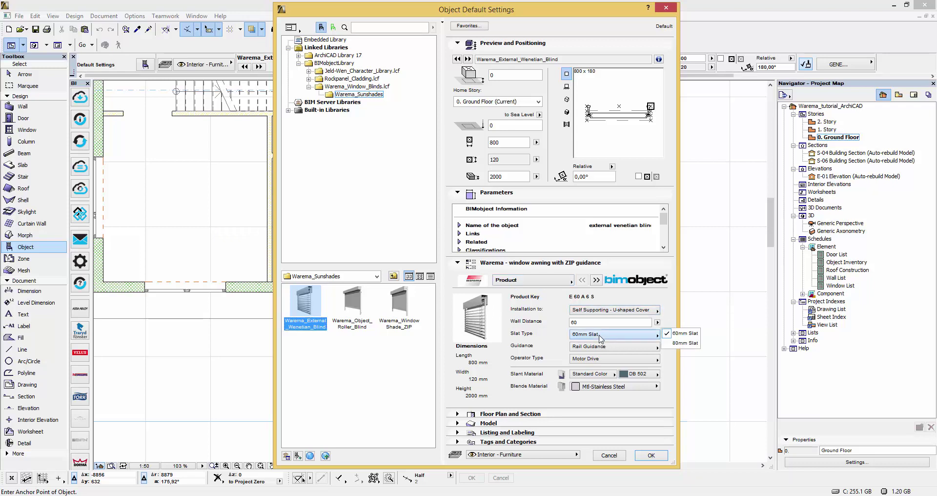
left_click(672, 342)
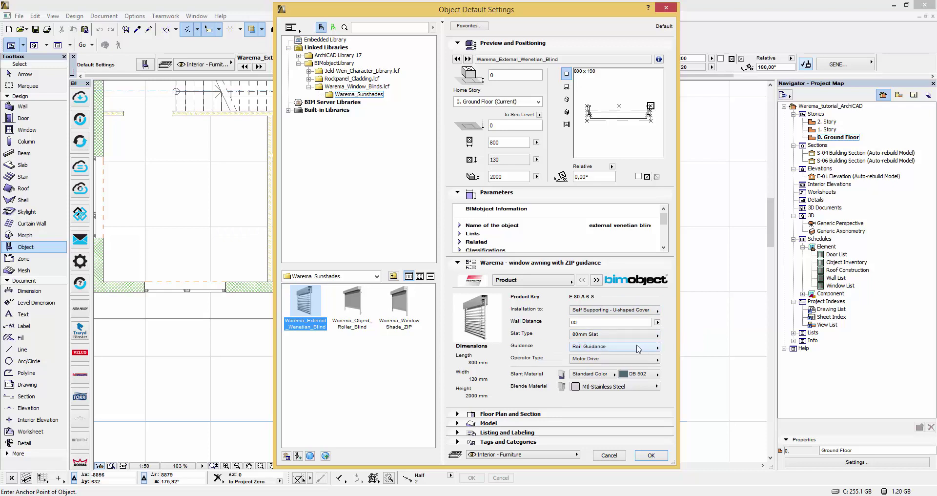
left_click(638, 348)
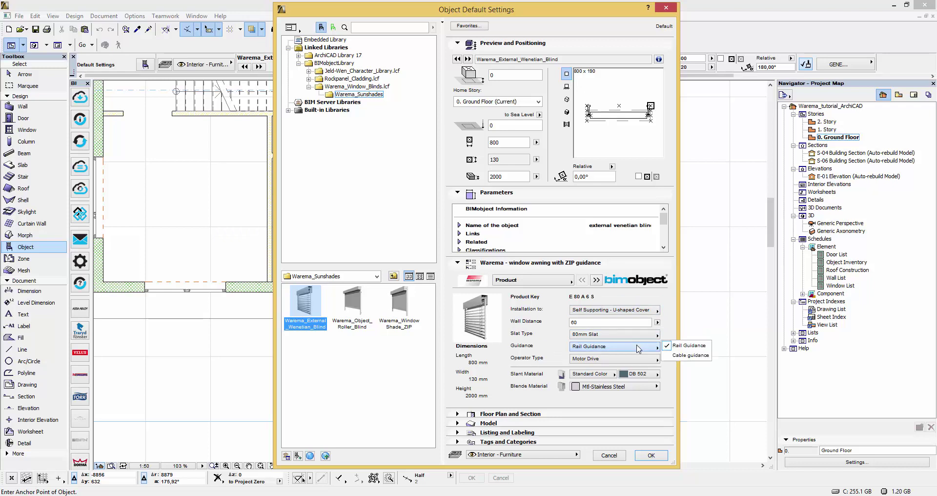
left_click(680, 346)
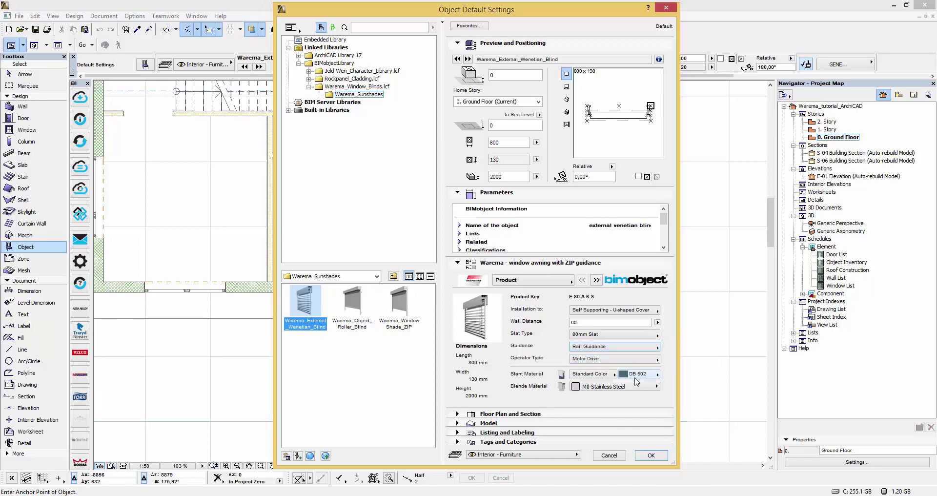
left_click(646, 375)
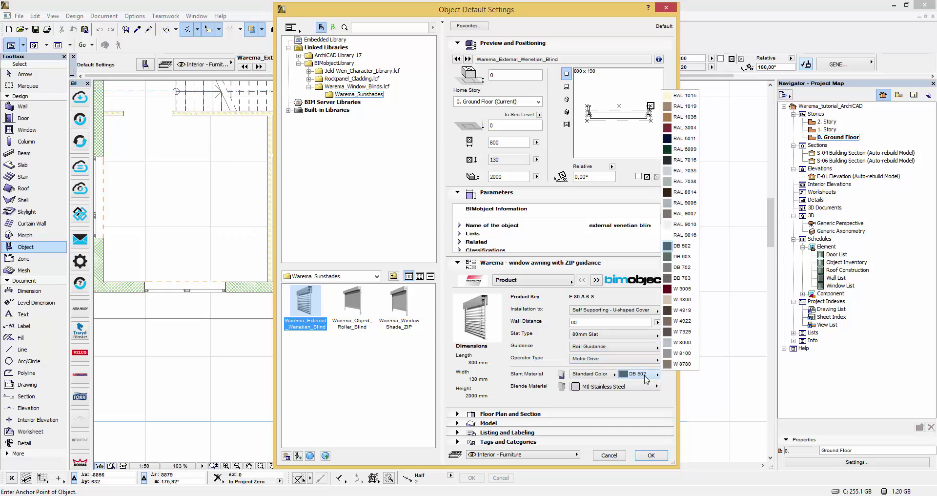
left_click(682, 249)
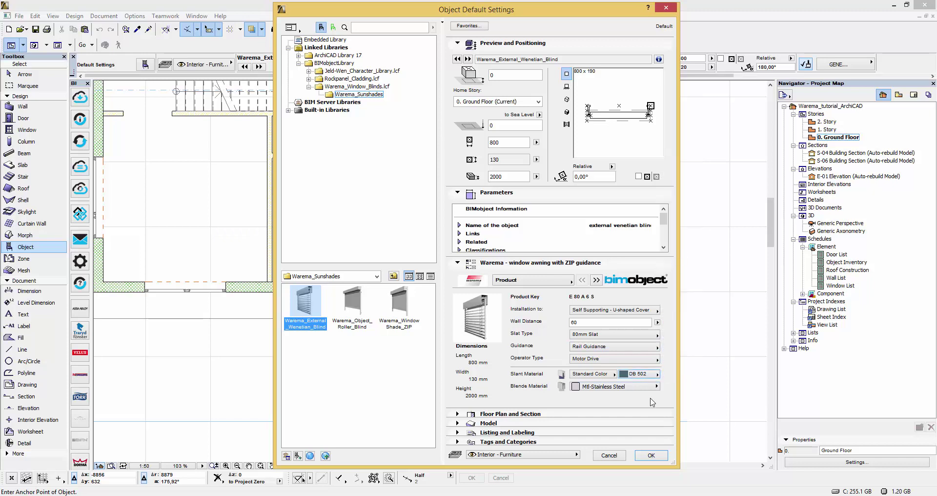
- Confirm the defaults and place the blind from the window's left end to its right end
left_click(650, 455)
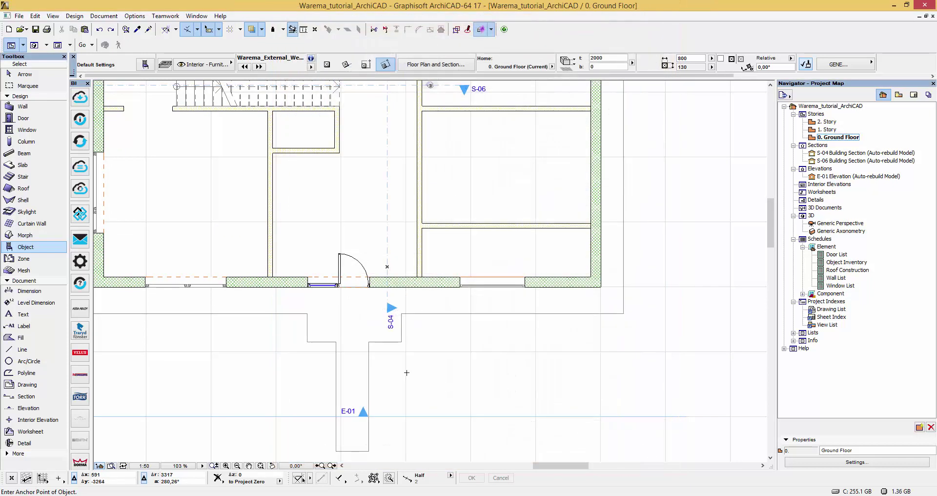
left_click(146, 285)
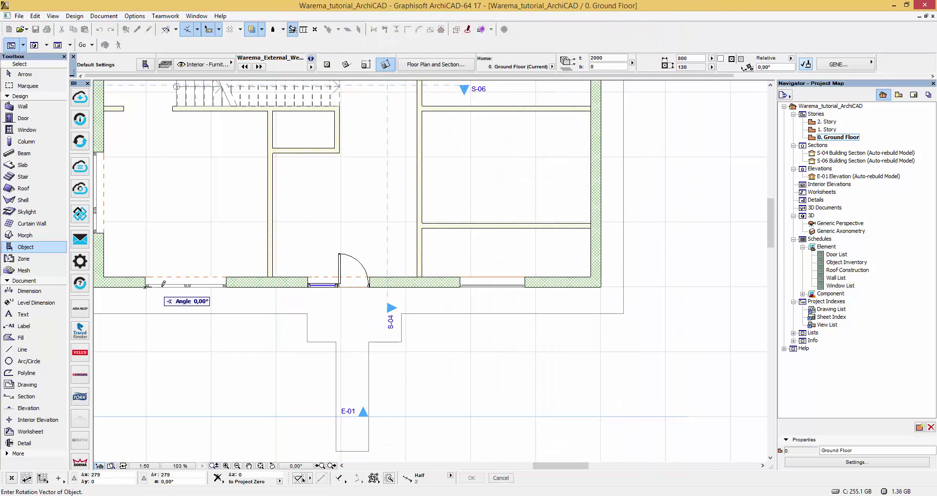
left_click(228, 285)
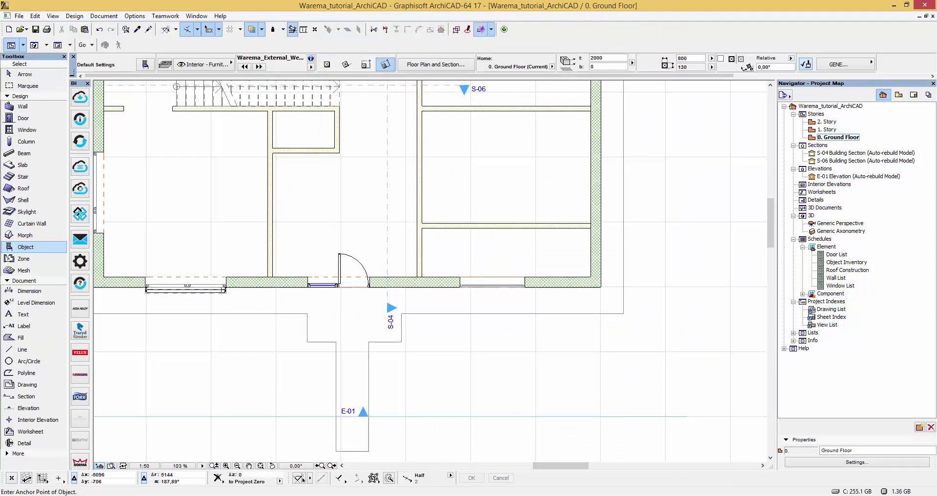
scroll(227, 288, "up", 5)
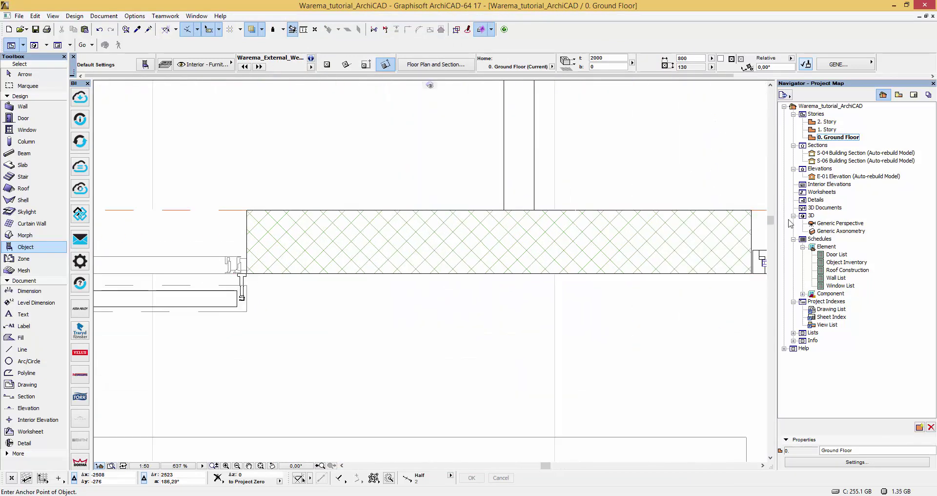
left_click(835, 223)
- In the Generic Perspective 3D view, move the selected blind down onto the lower window
double_click(860, 223)
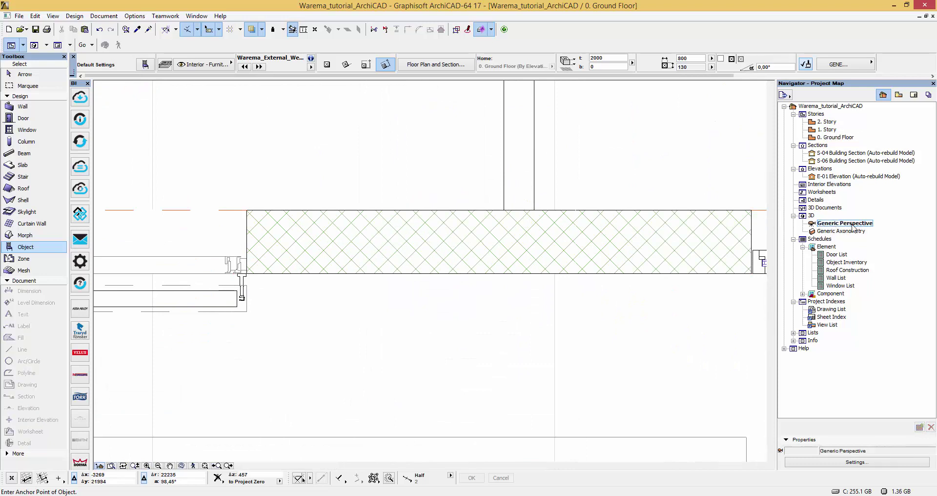
middle_click_drag(284, 341, 312, 342, "shift")
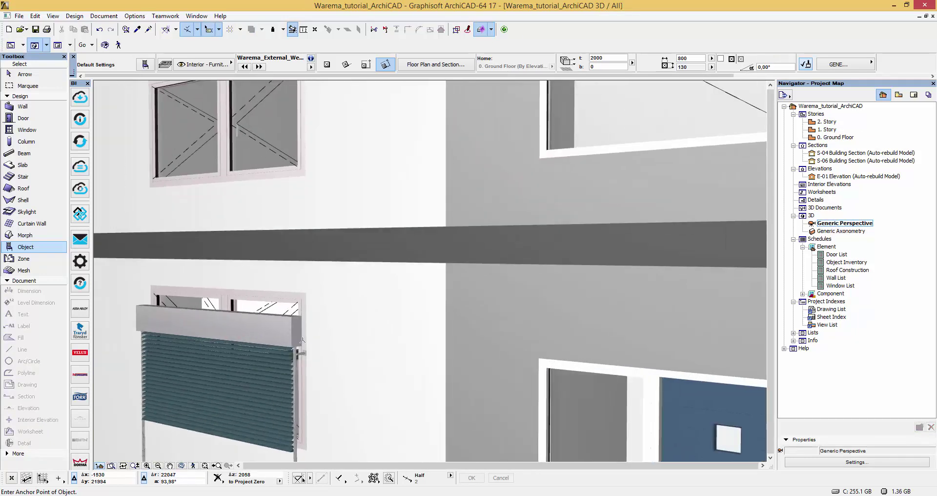
left_click(25, 74)
left_click(292, 350)
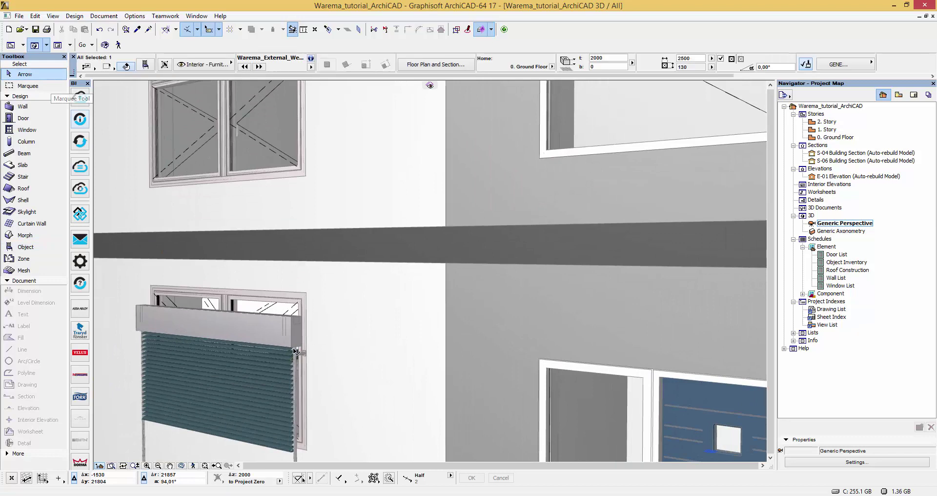
left_click(292, 347)
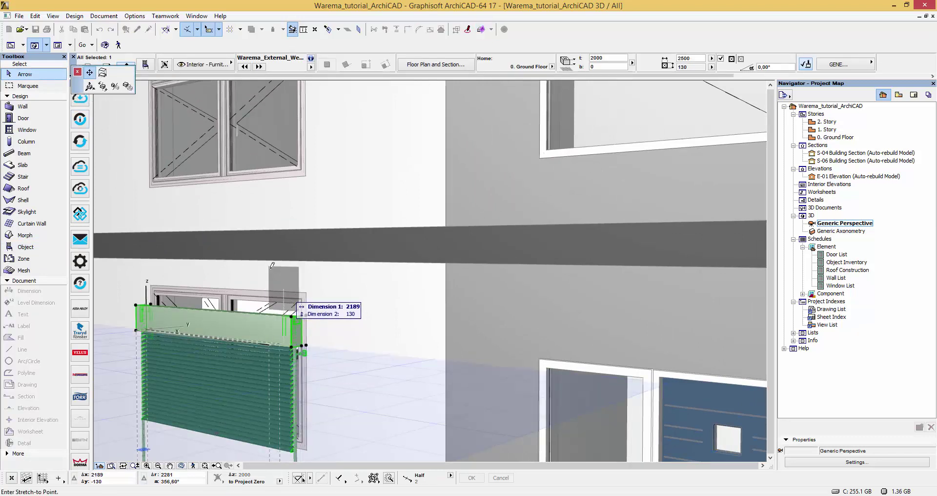
left_click(90, 87)
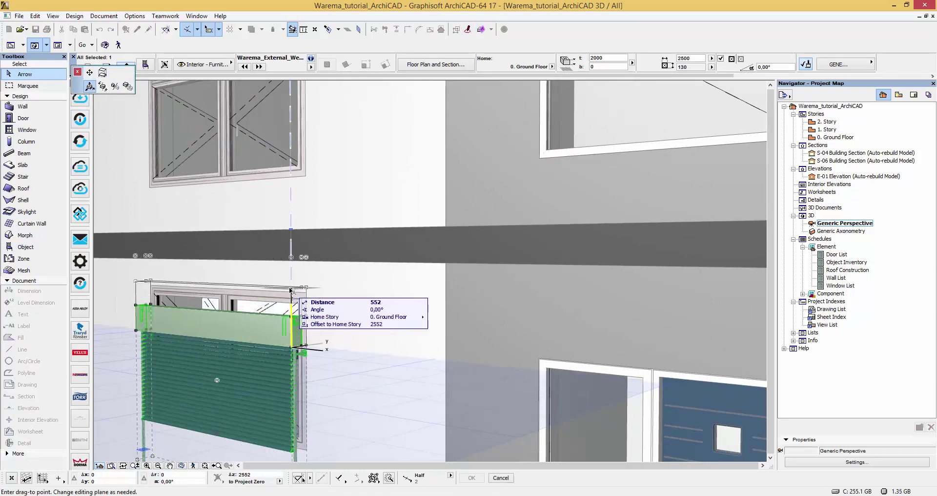
left_click(306, 296)
- Elevate the blind to its new height, stretch its shade to 1000, and open its settings
scroll(306, 295, "down", 3)
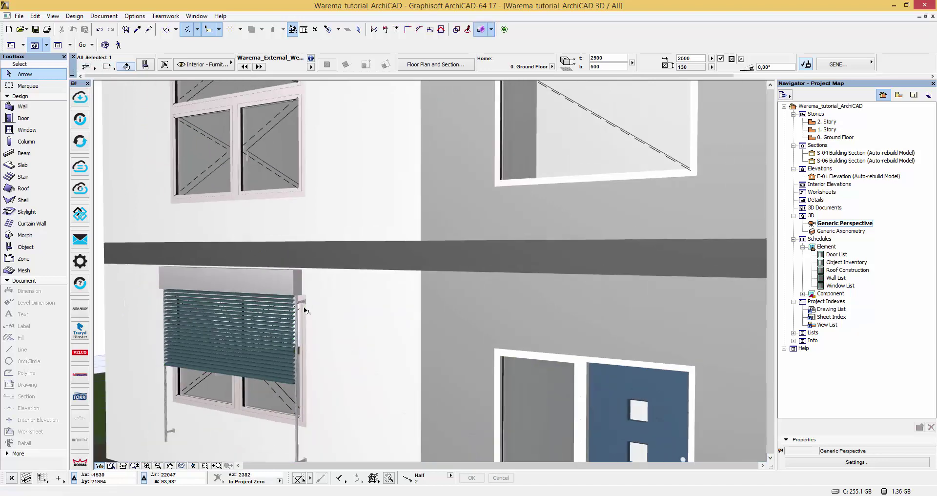
left_click(297, 457)
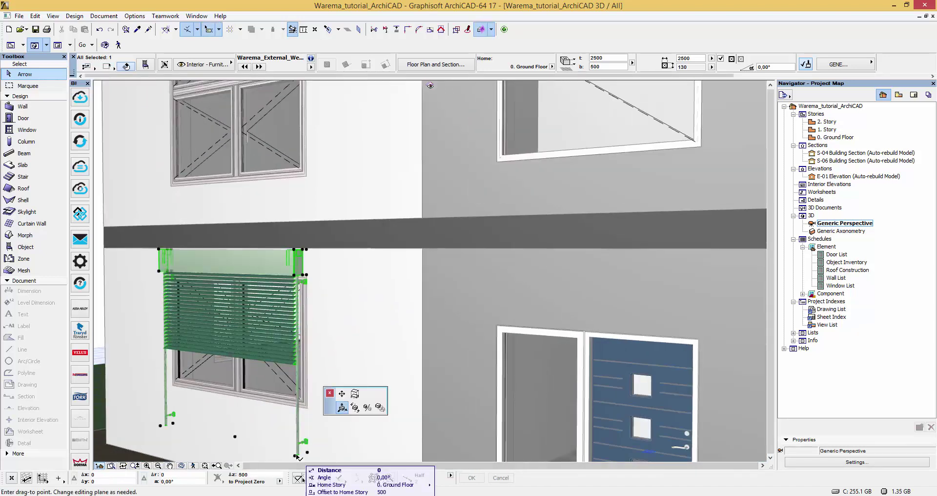
left_click(341, 407)
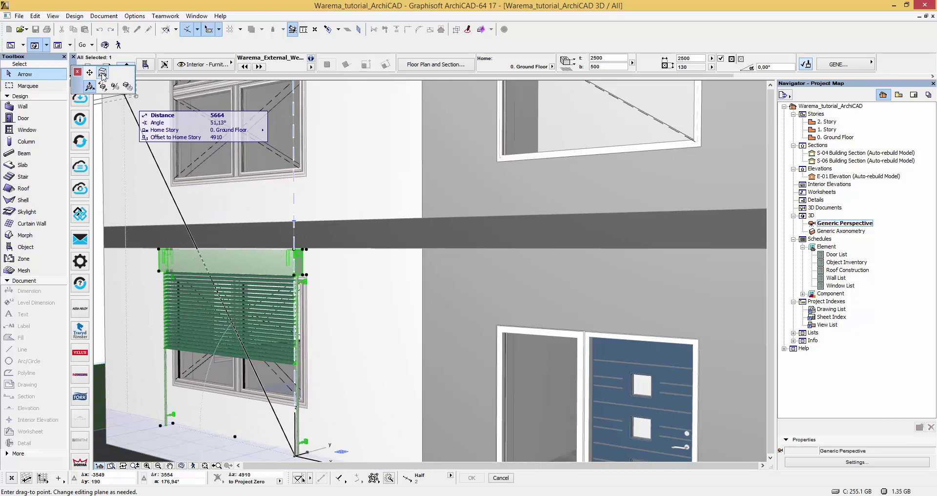
left_click(102, 73)
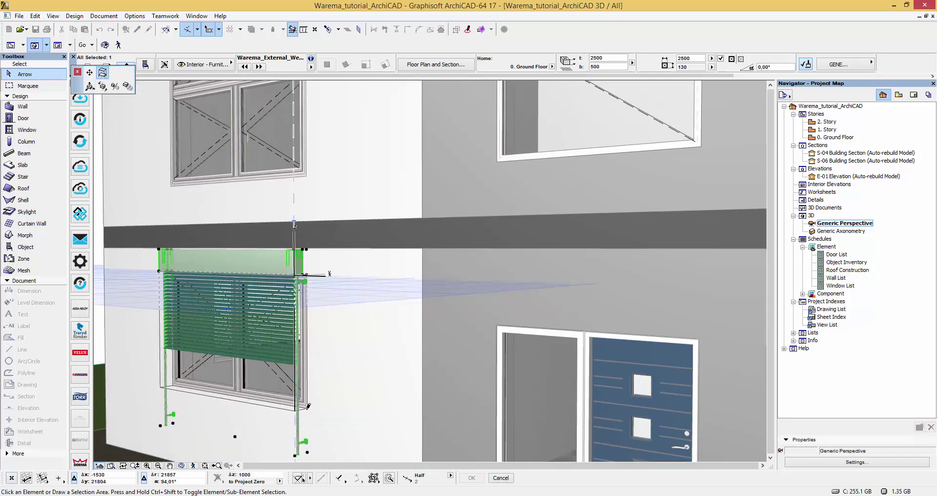
left_click(232, 352)
left_click(232, 317)
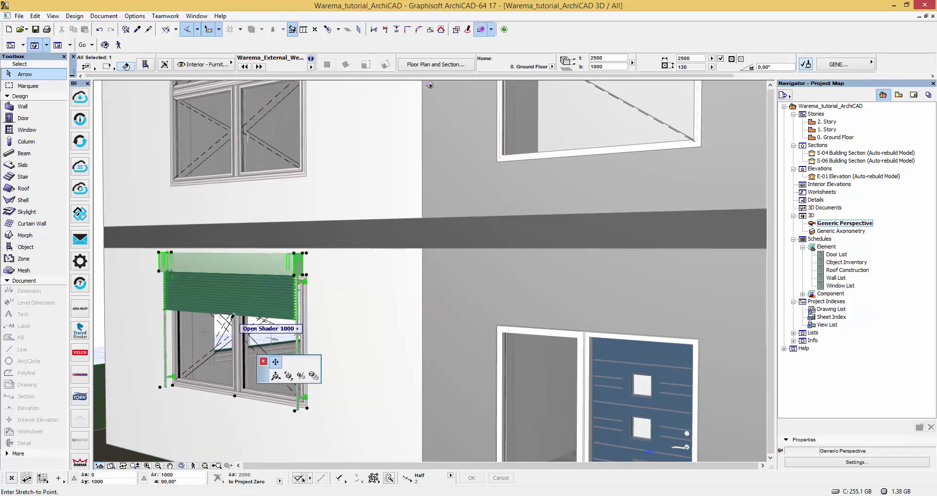
left_click(234, 316)
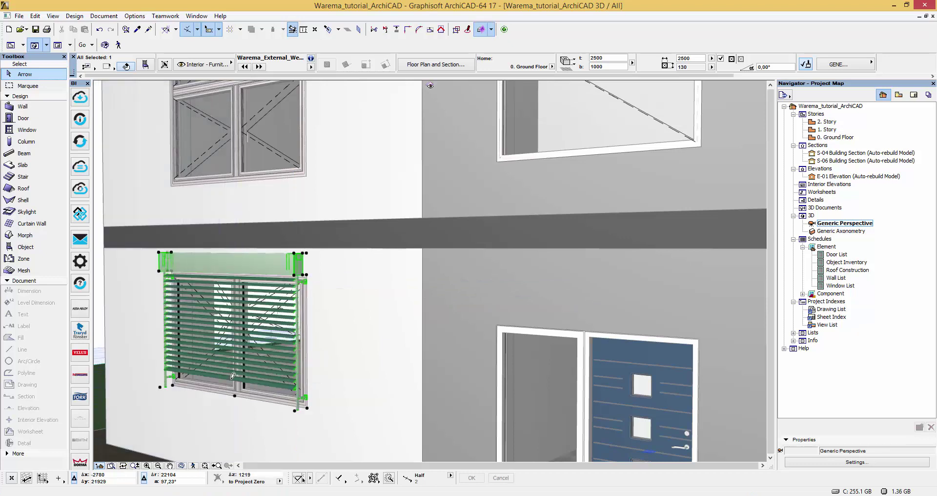
scroll(234, 317, "up", 6)
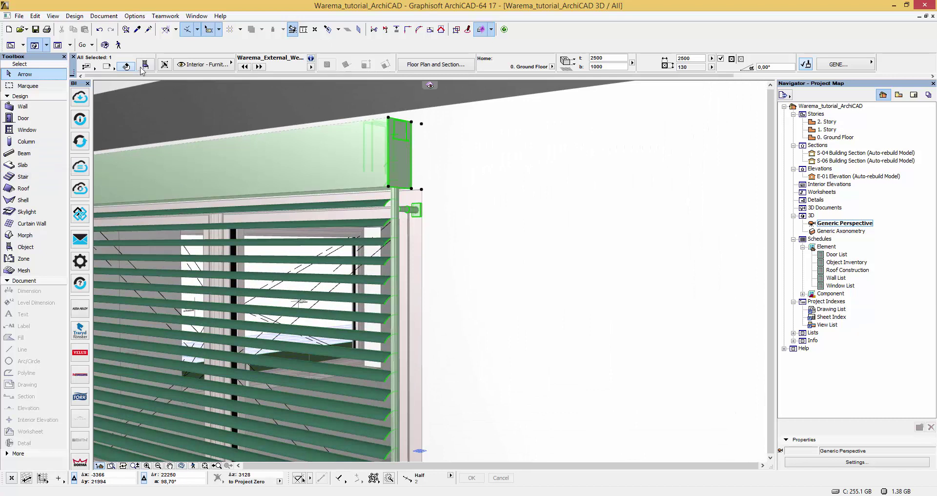
left_click(145, 65)
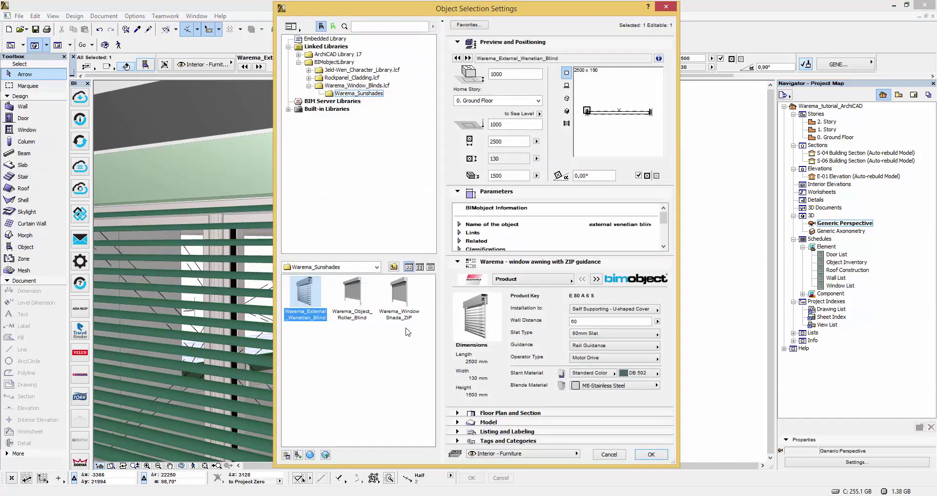
- Set the slants angle to 60° and re-stretch the blind's bottom edge down over the window
left_click(596, 279)
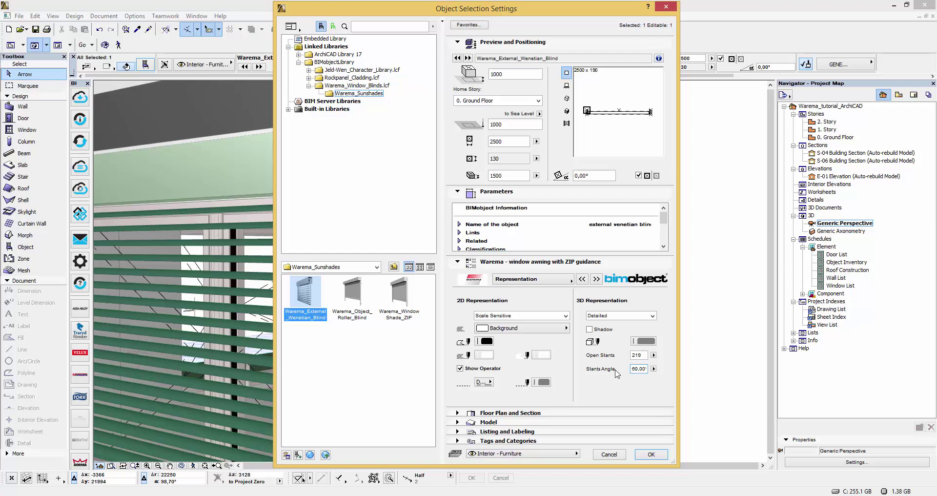
key("Return")
scroll(419, 316, "down", 5)
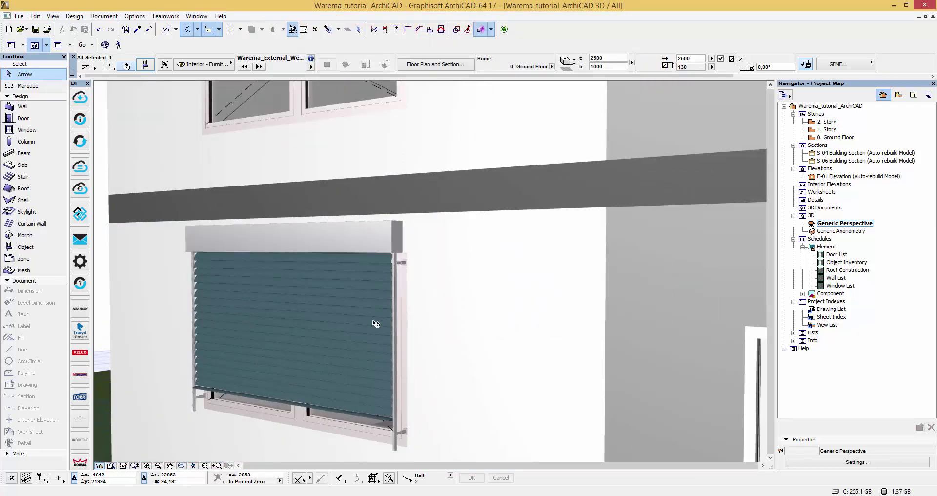
left_click(292, 400)
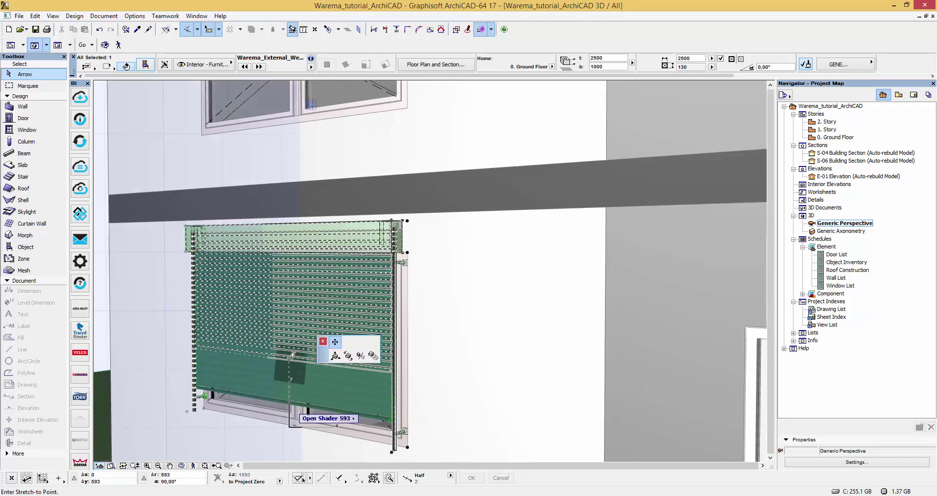
left_click(294, 350)
left_click(292, 356)
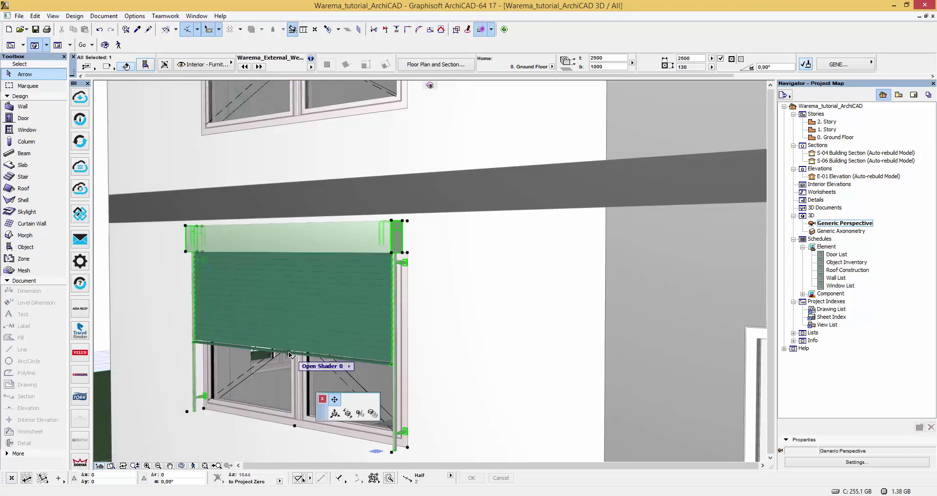
left_click(290, 400)
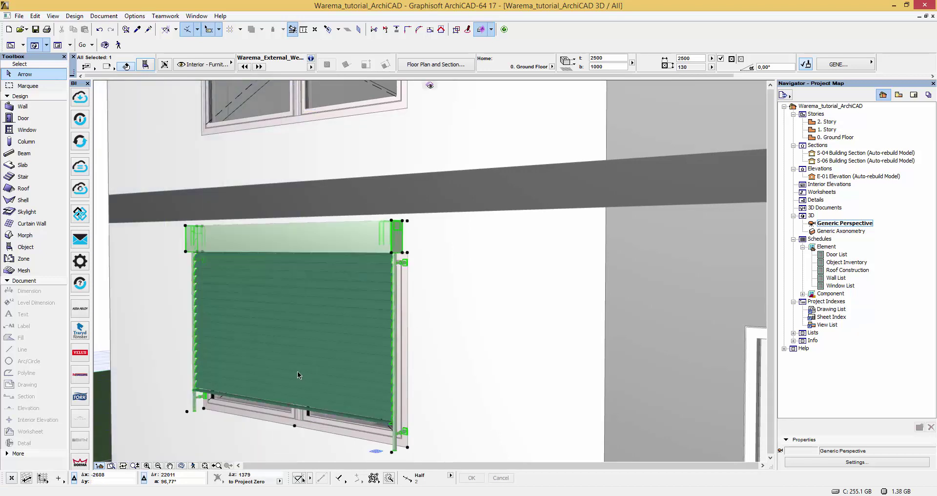
scroll(303, 369, "up", 5)
left_click(308, 363)
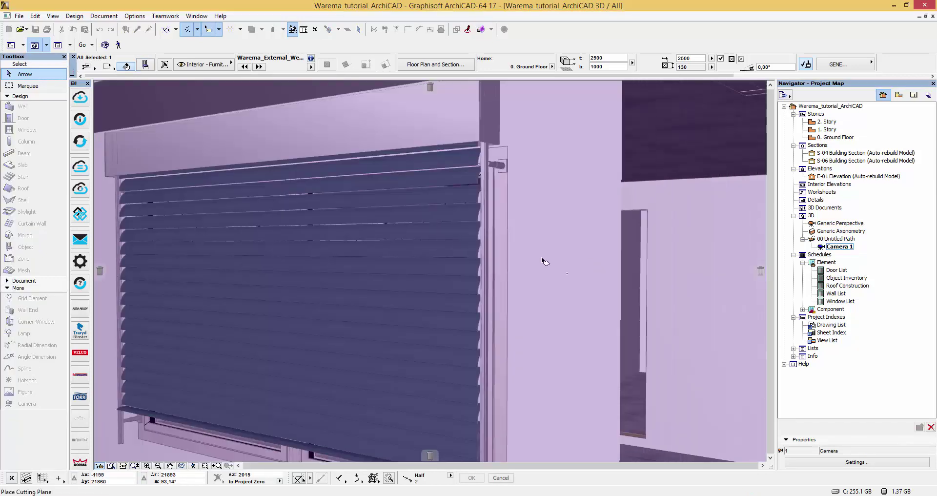
- Finalize the cutaway and orbit and zoom around the blind and side window to inspect them
middle_click_drag(410, 254, 293, 254, "shift")
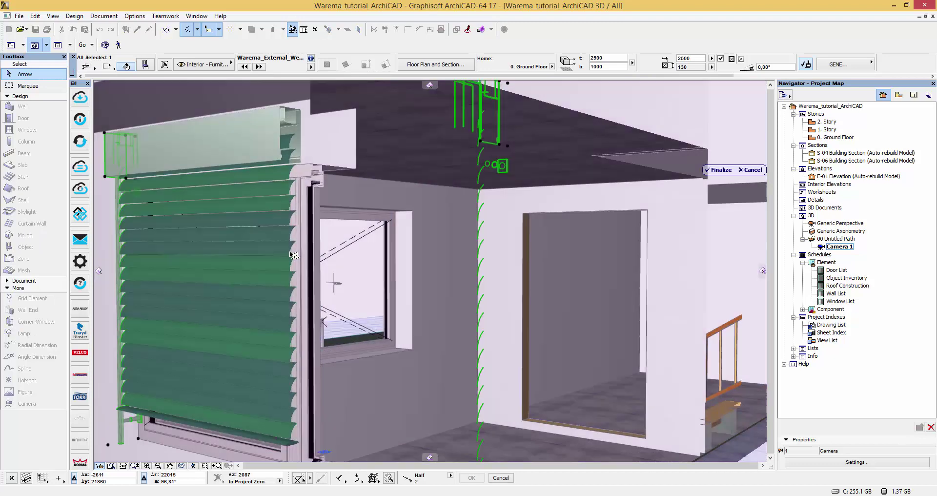
left_click(718, 170)
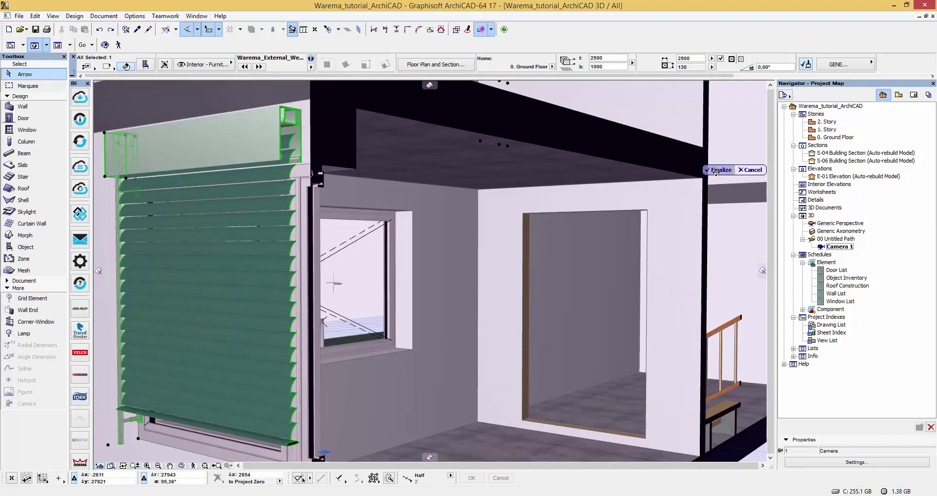
middle_click_drag(387, 248, 255, 255, "shift")
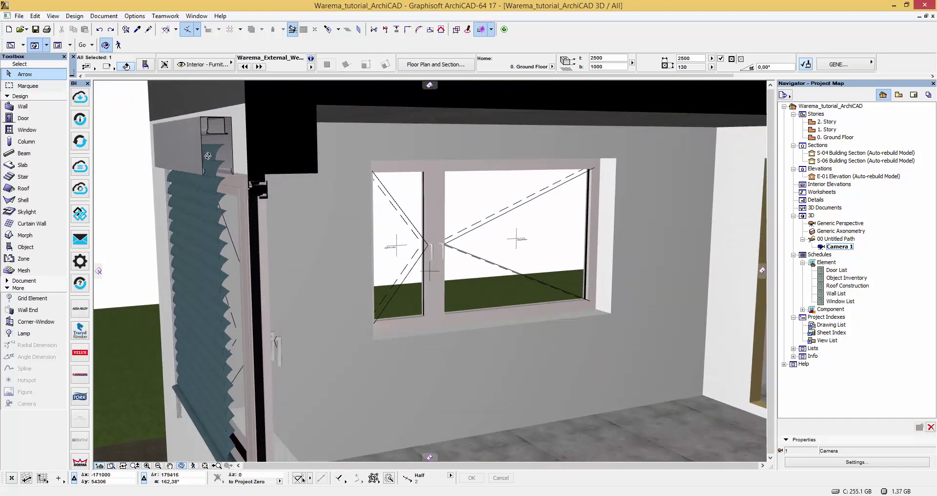
scroll(208, 154, "up", 3)
scroll(207, 154, "up", 1)
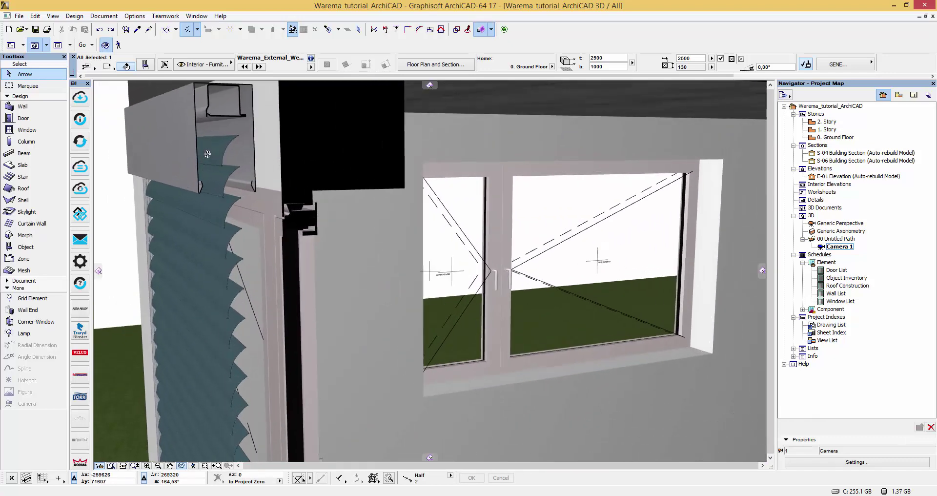
scroll(212, 162, "down", 4)
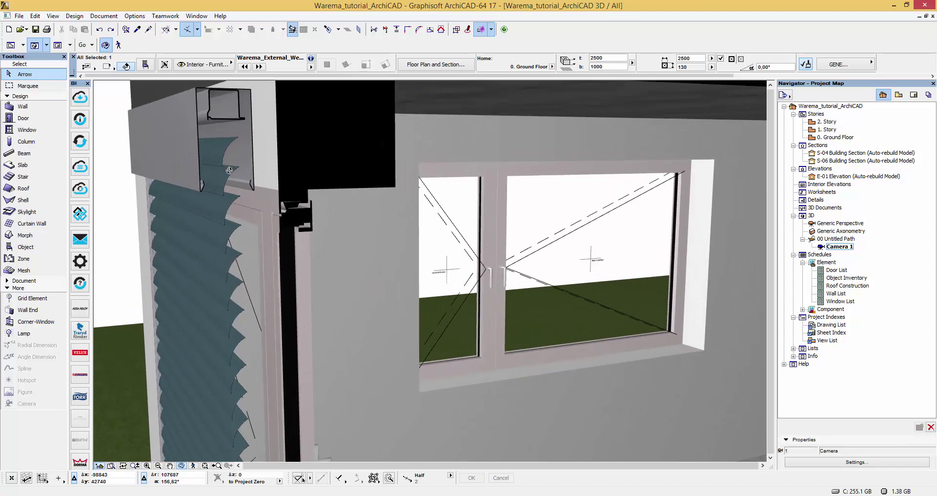
scroll(236, 183, "down", 6)
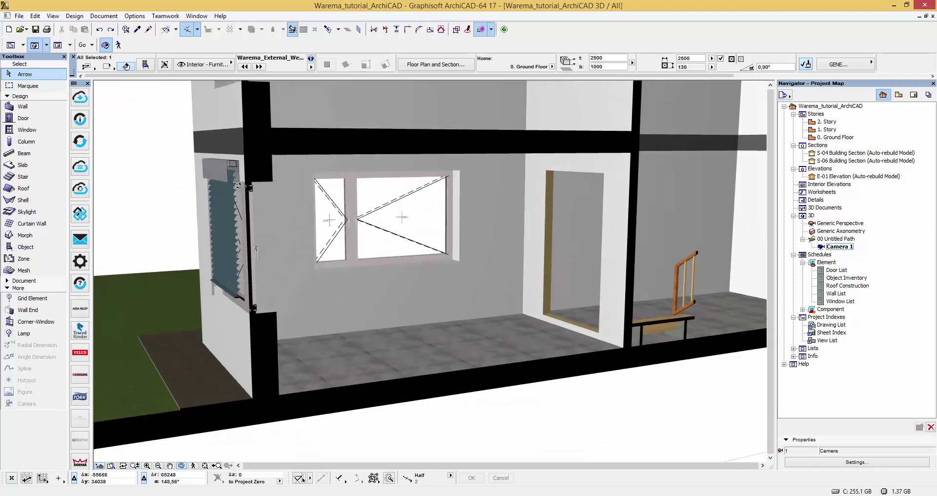
scroll(290, 200, "up", 3)
scroll(290, 200, "down", 6)
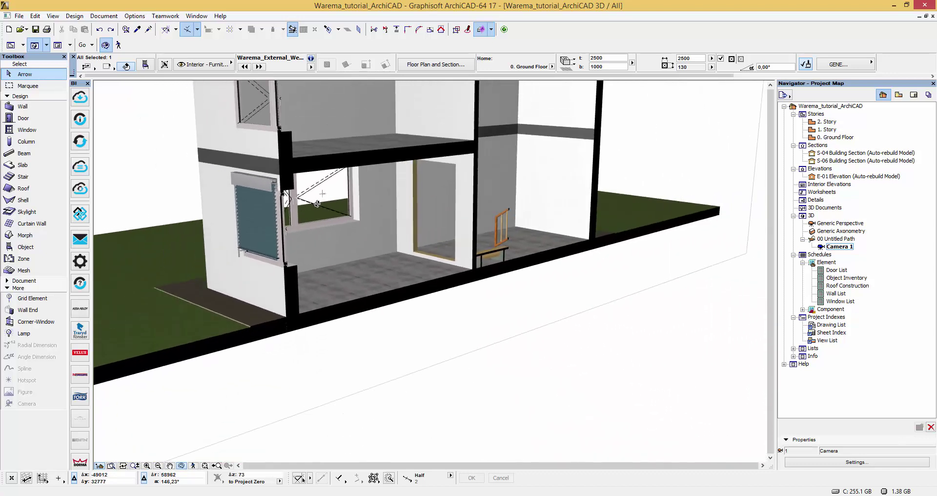
- Zoom out the 3D view to show the whole building section with the fitted blind
scroll(321, 206, "down", 3)
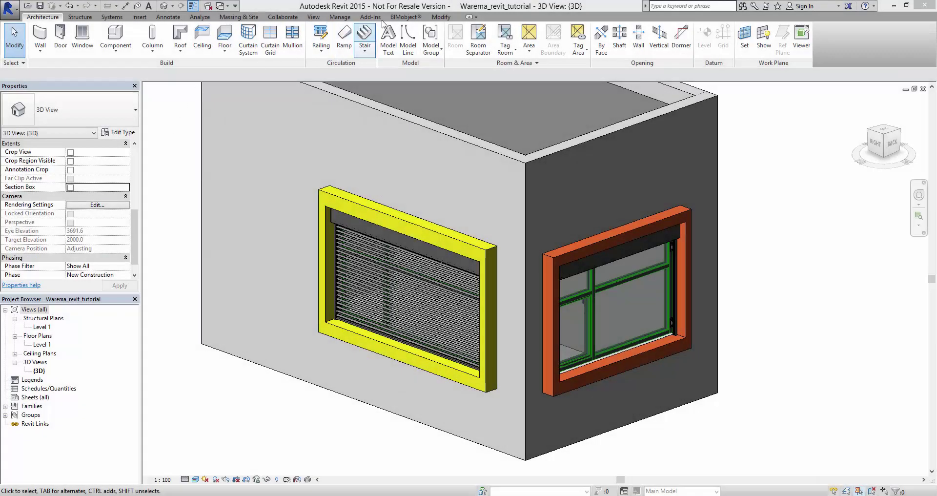
- Browse Revit's BIMobject catalogue to the External venetian blind page and review its download files
left_click(405, 16)
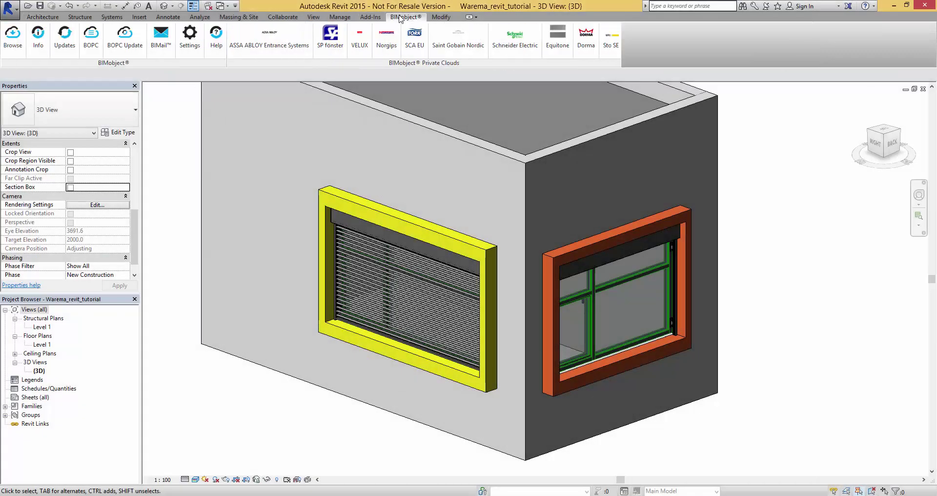
left_click(20, 39)
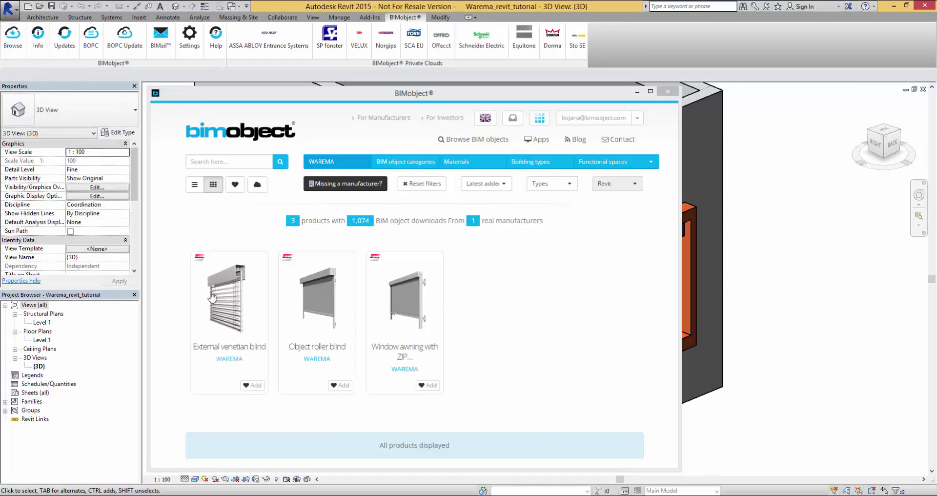
left_click(228, 316)
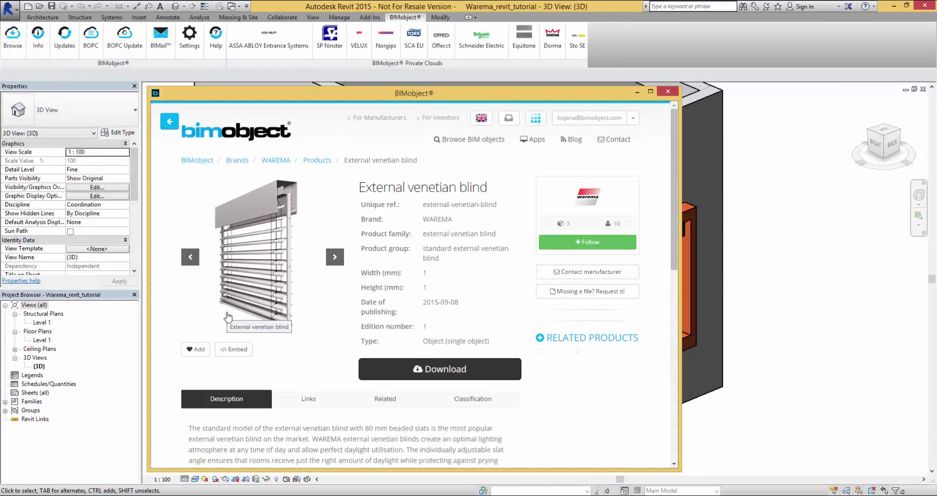
left_click(335, 257)
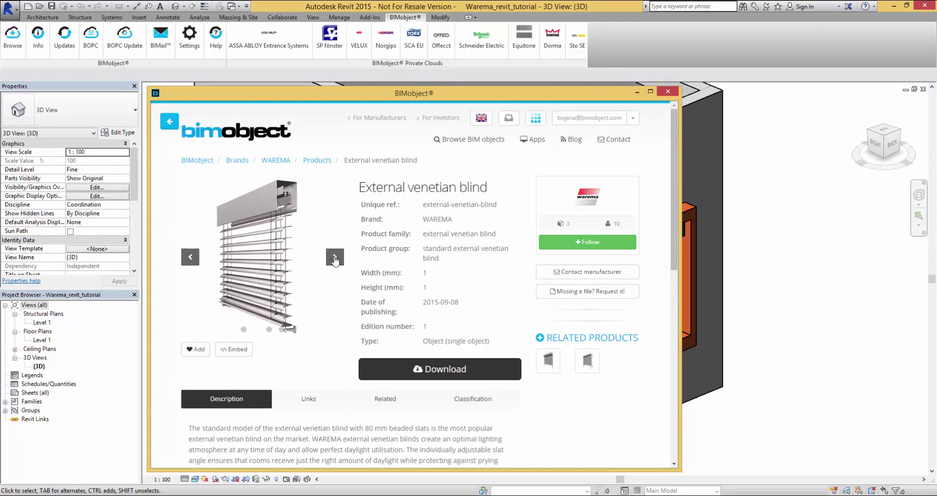
left_click(436, 373)
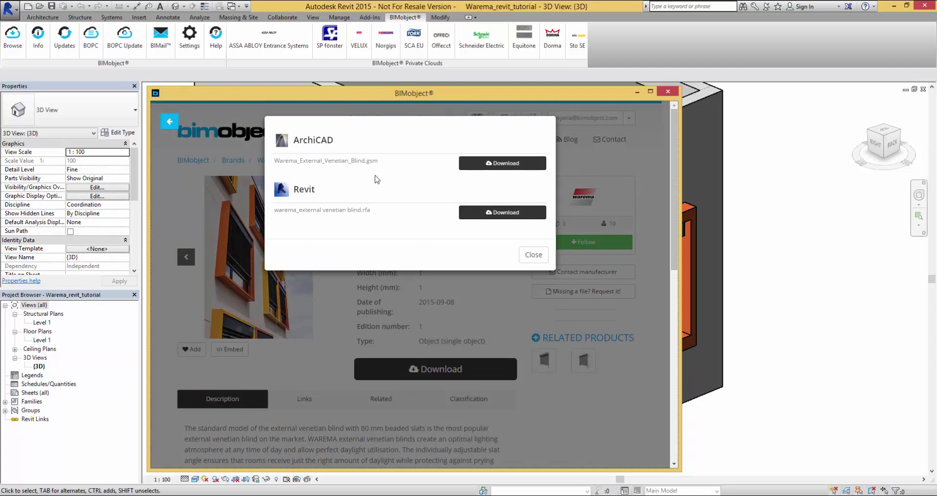
left_click(532, 254)
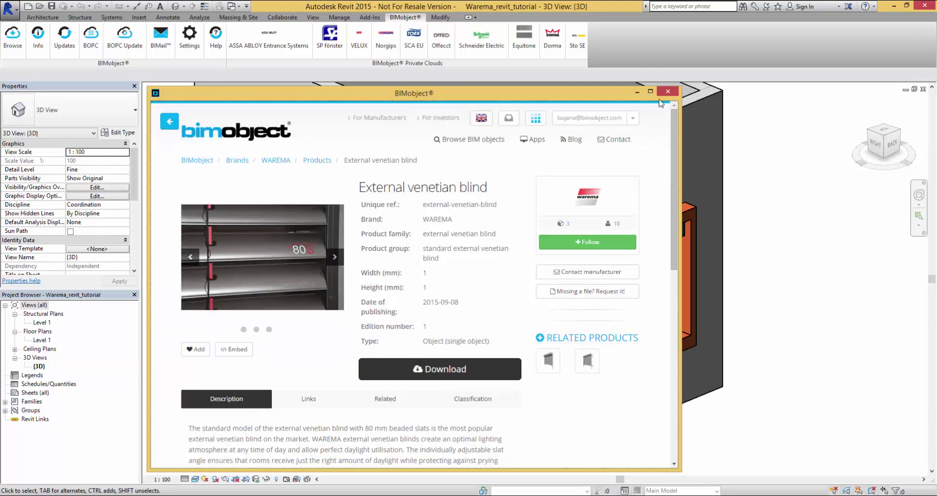
- Select the blind on the yellow-framed window, keep type E60 A6 S, and enable Slat tilting
left_click(668, 92)
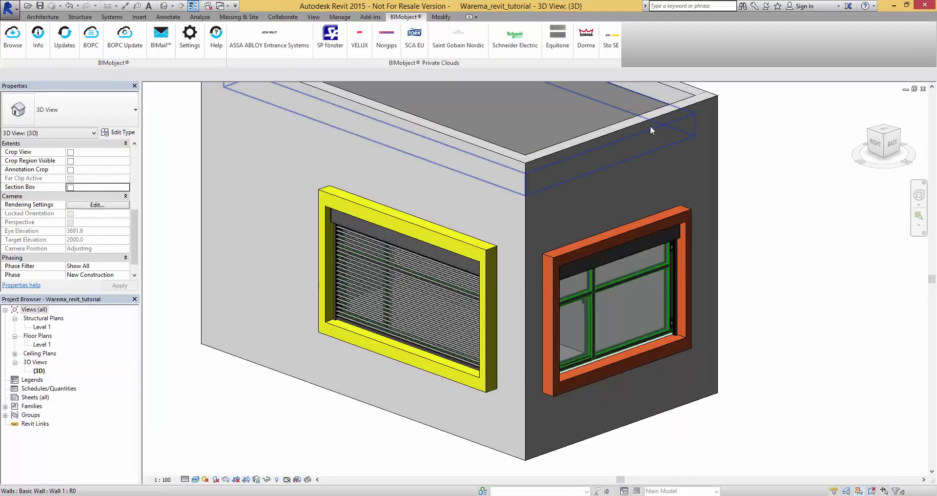
left_click(373, 235)
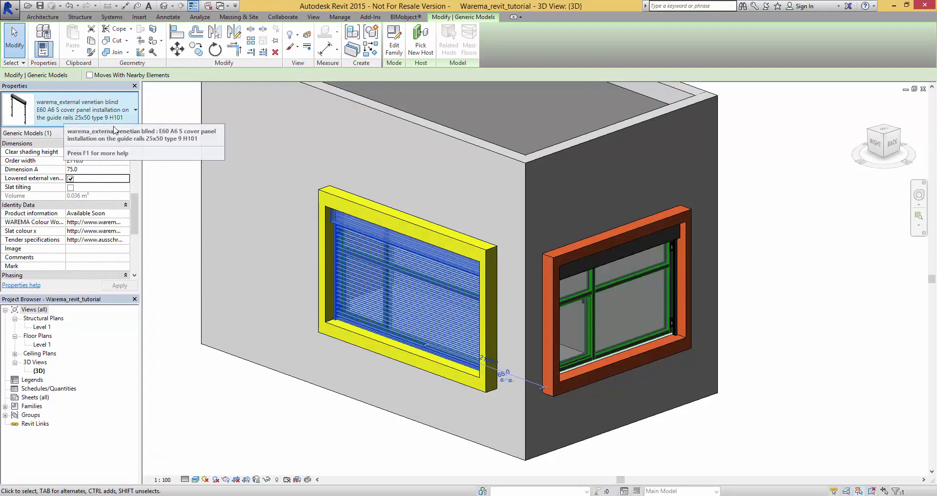
left_click(112, 110)
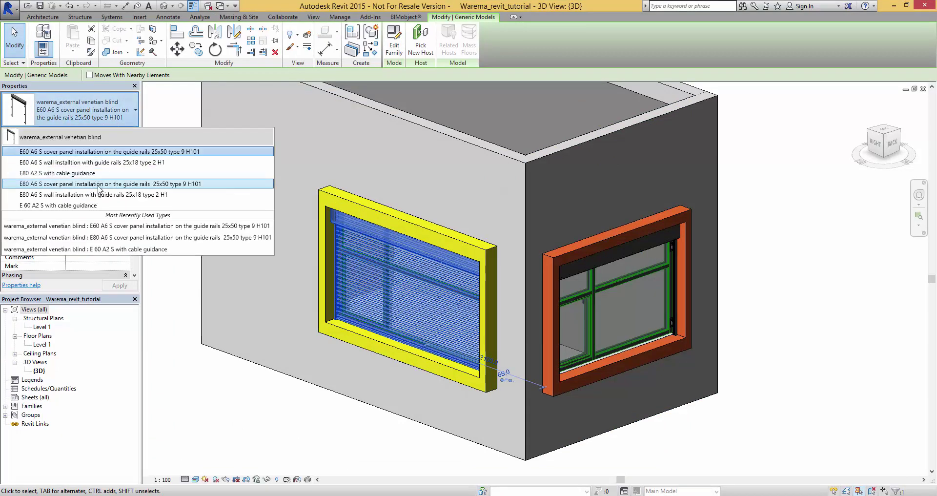
left_click(95, 152)
mouse_move(135, 205)
left_mouse_down()
mouse_move(133, 235)
mouse_move(133, 199)
left_mouse_up()
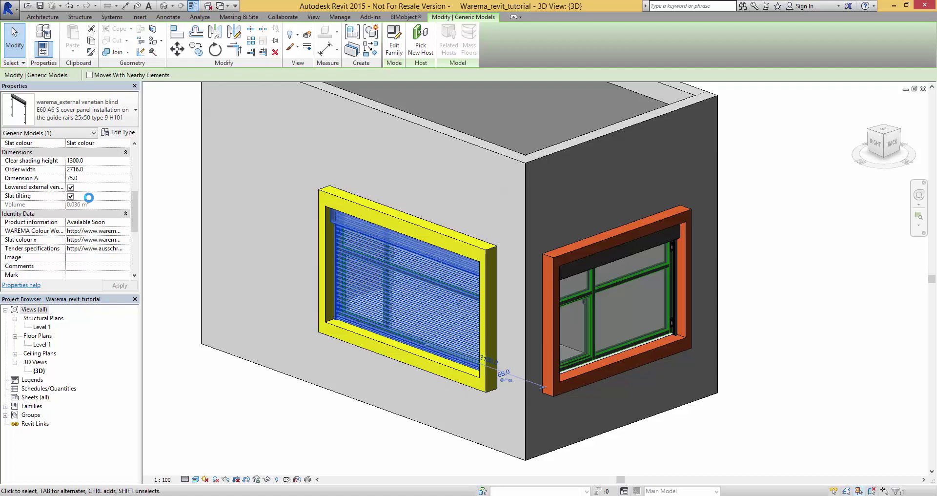
left_click(190, 229)
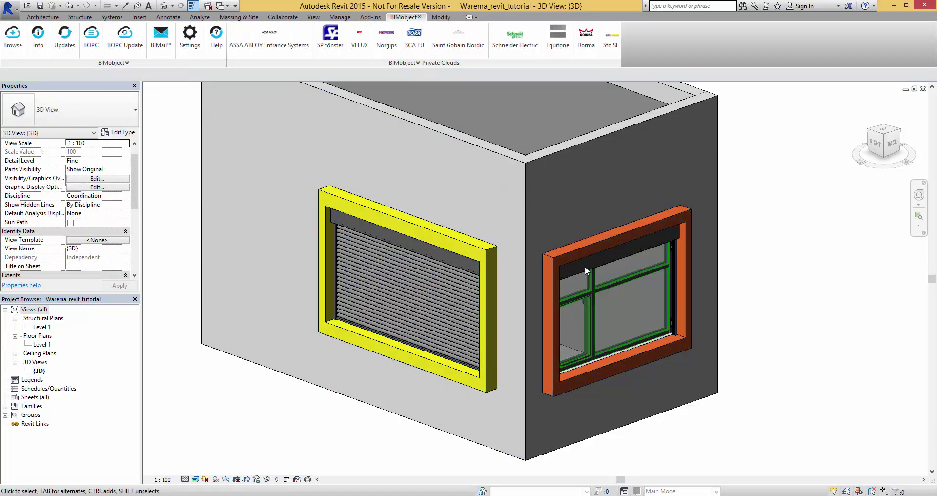
- Lower the orange-framed window's Warema blind over the glazing via 'Lowered external venetian blind', with slat tilting off
left_click(552, 269)
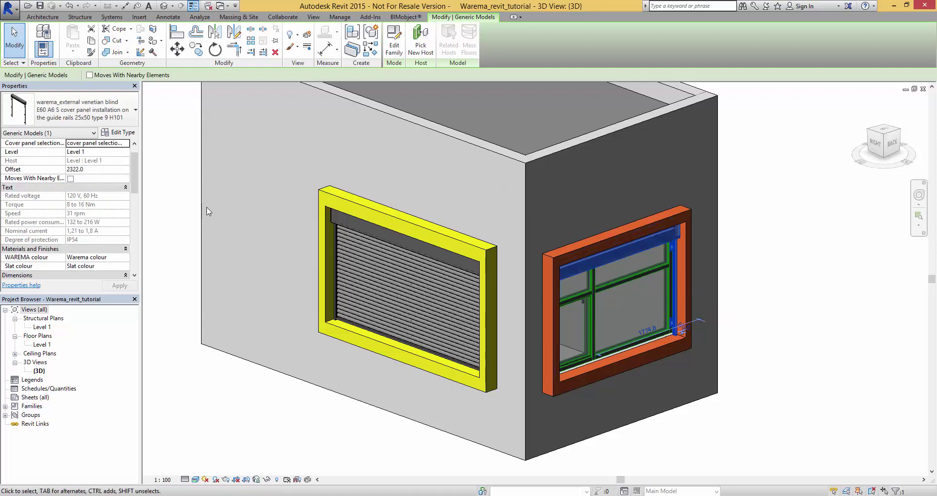
scroll(120, 205, "down", 5)
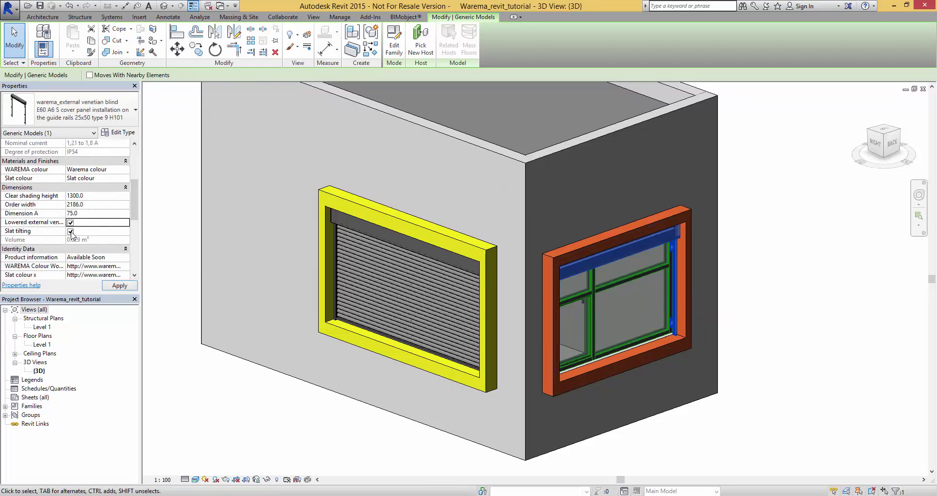
left_click(722, 293)
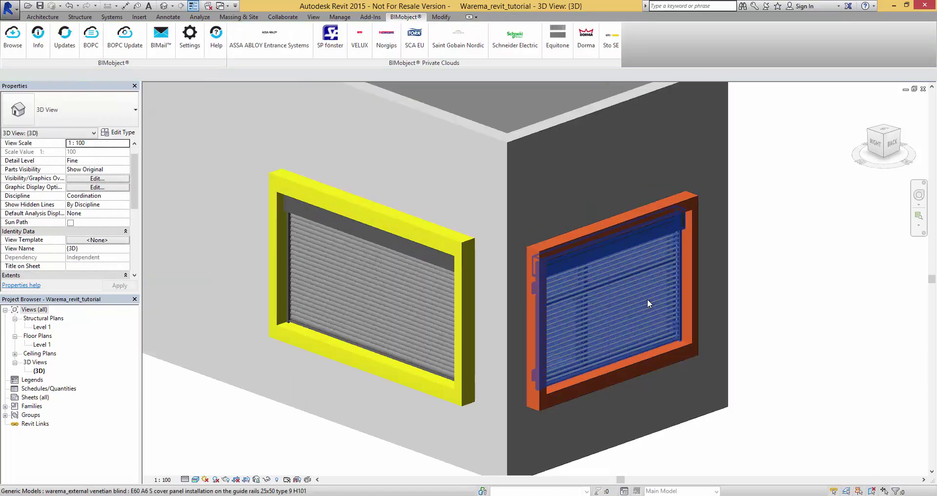
scroll(647, 299, "up", 3)
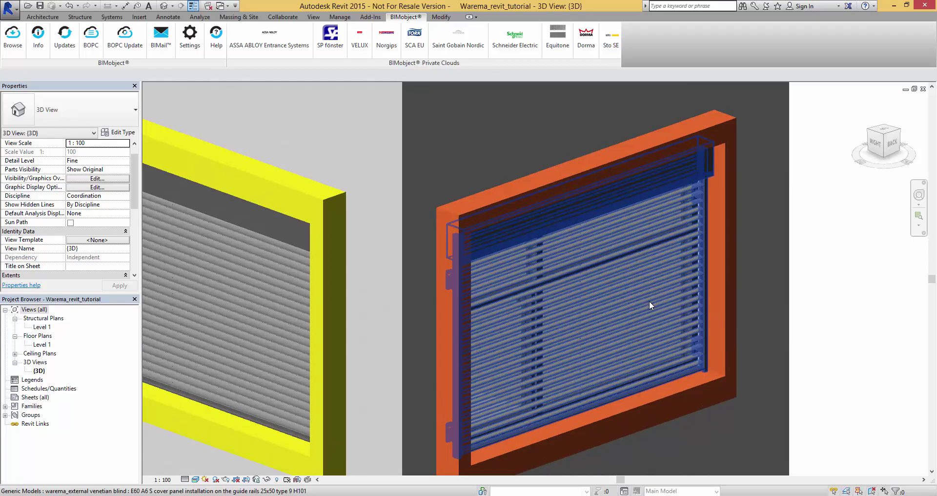